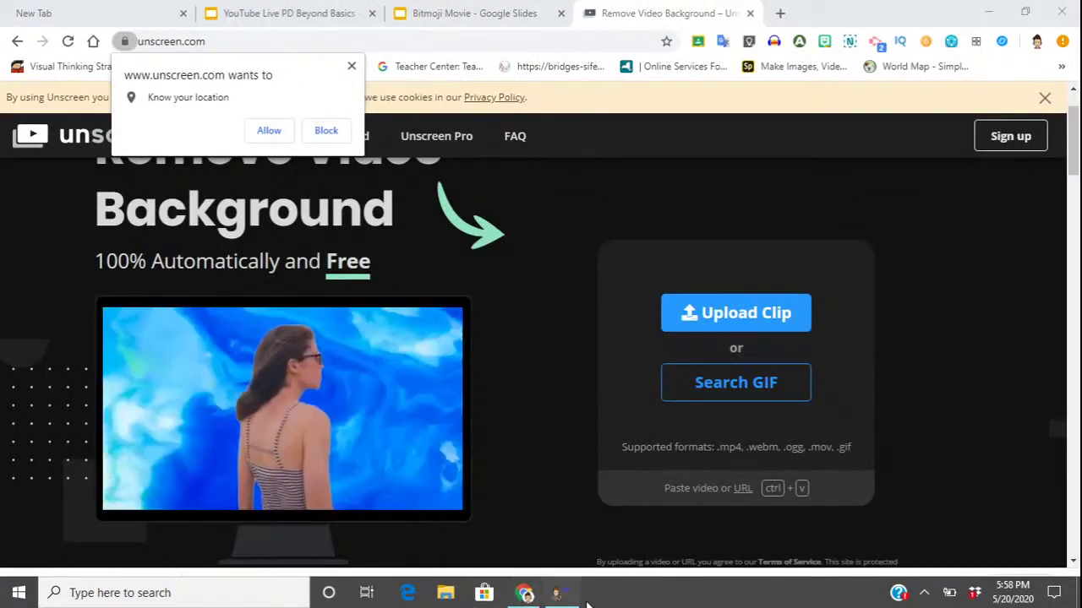
Switch to the Your Phone app and display the connected phone's screen
click(990, 19)
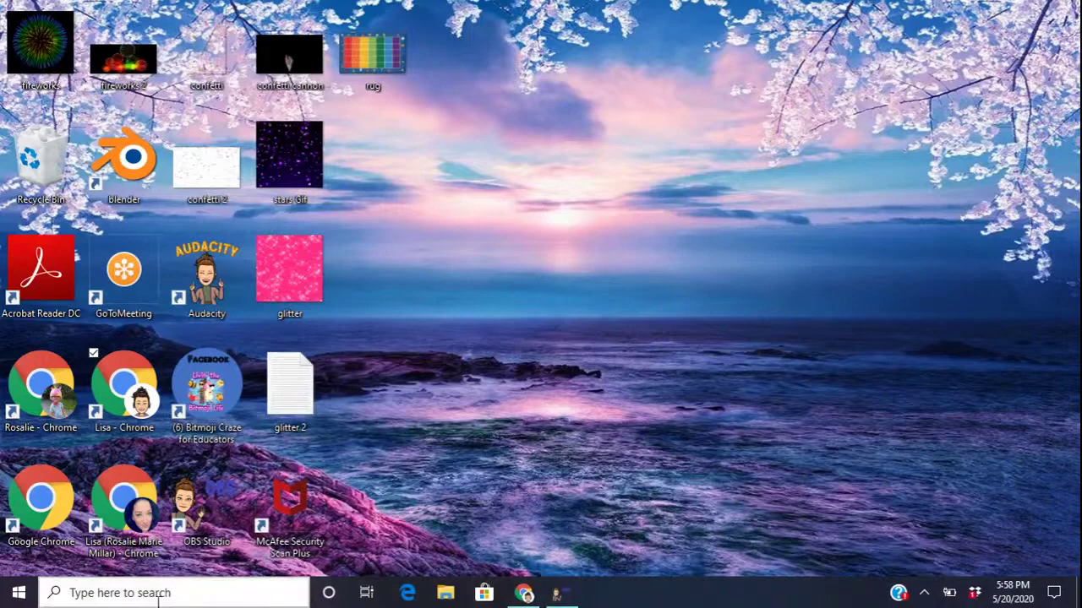
click(133, 593)
text(p)
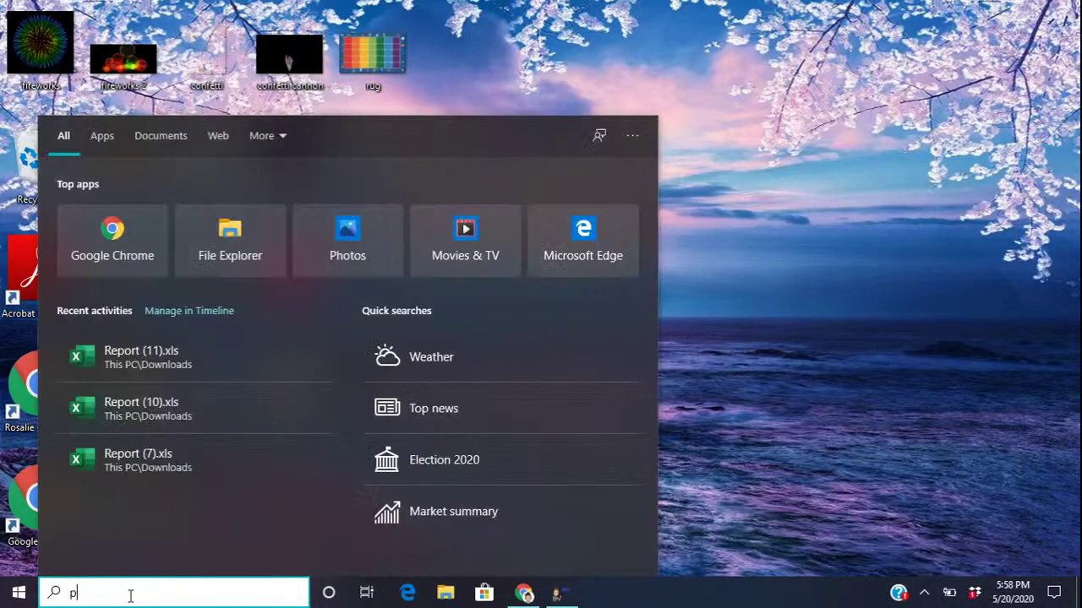
text(hon)
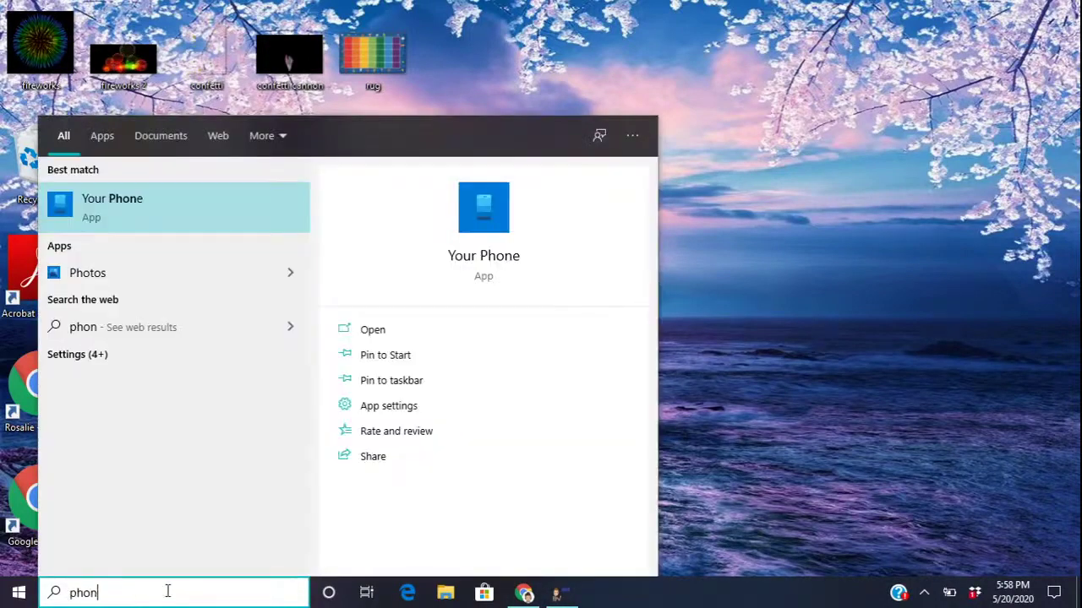
click(141, 213)
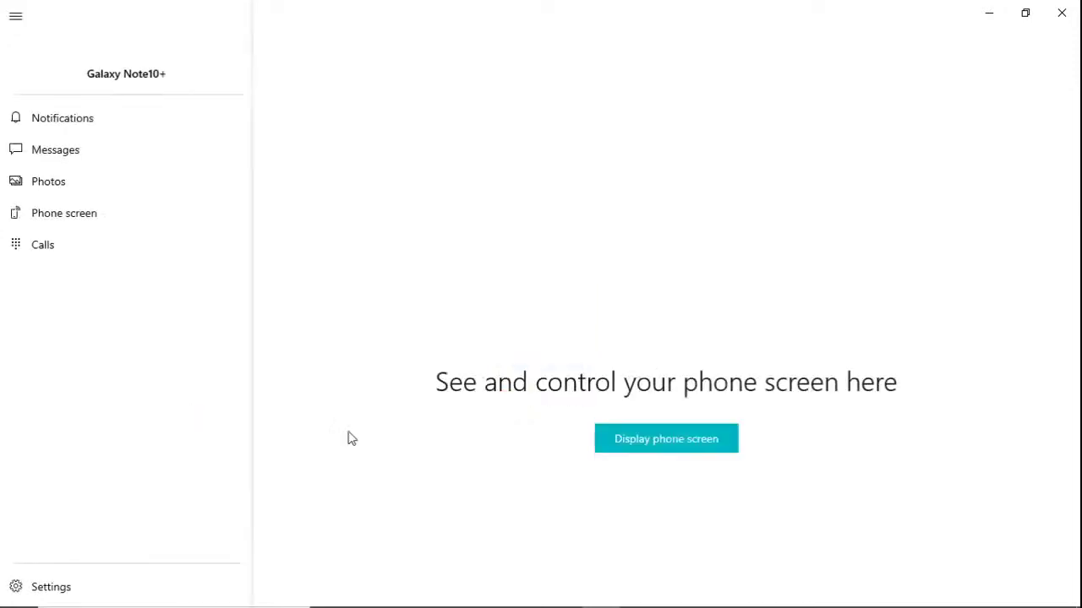
click(689, 446)
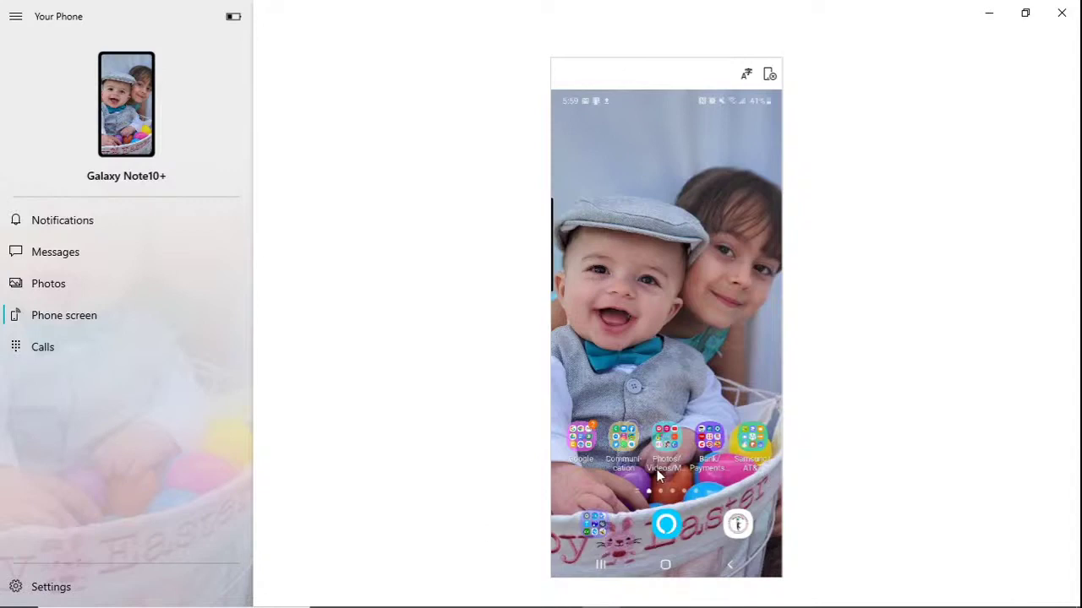
In the phone's Chrome browser, replace the search text with "unscreen app" and open the Unscreen: Remove Video Background site
click(586, 441)
click(636, 280)
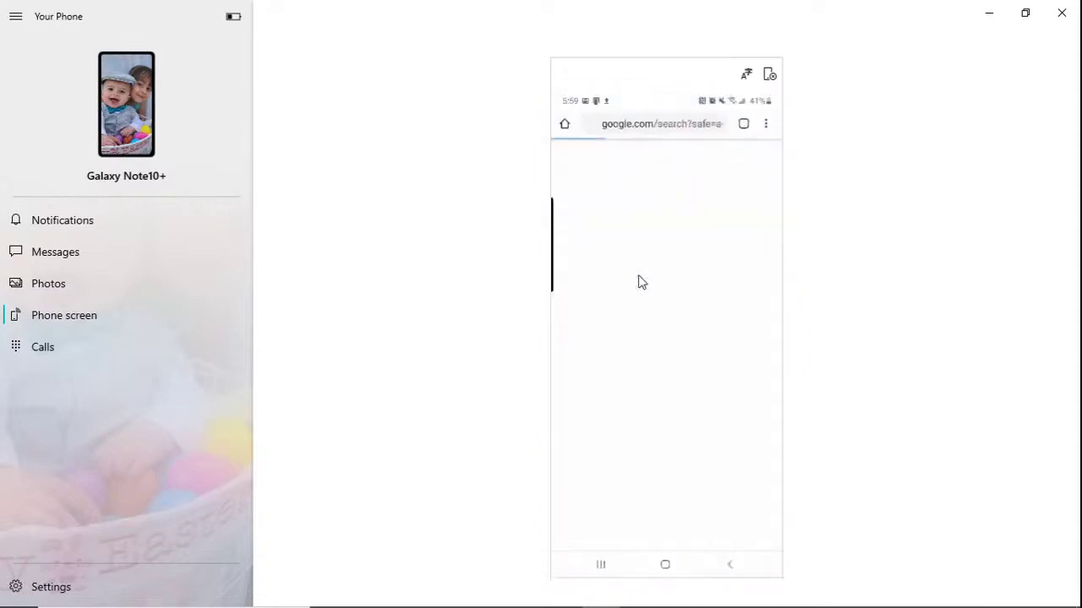
click(692, 187)
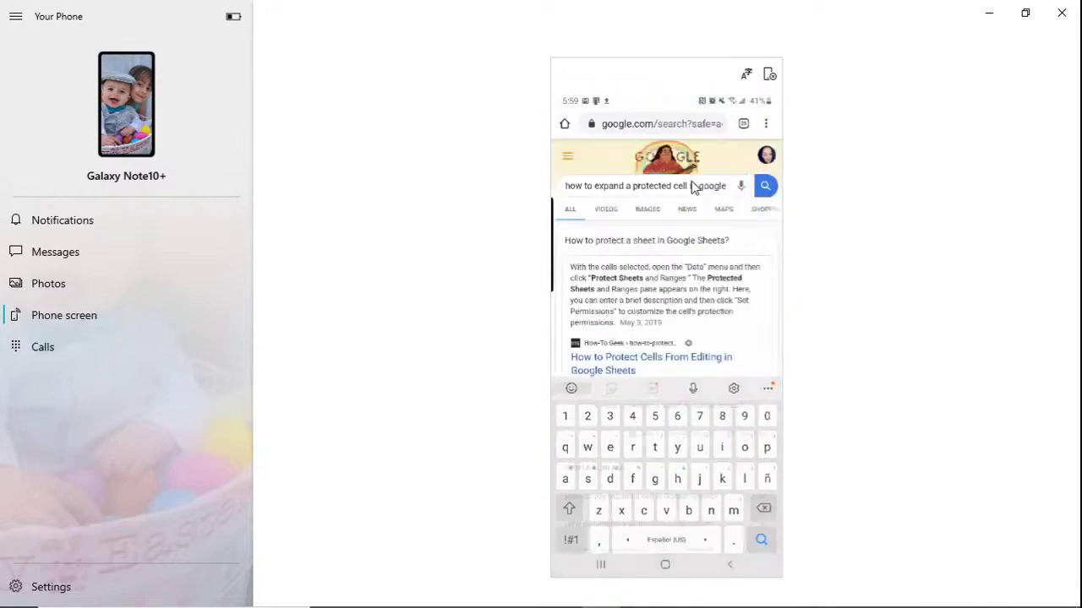
click(715, 193)
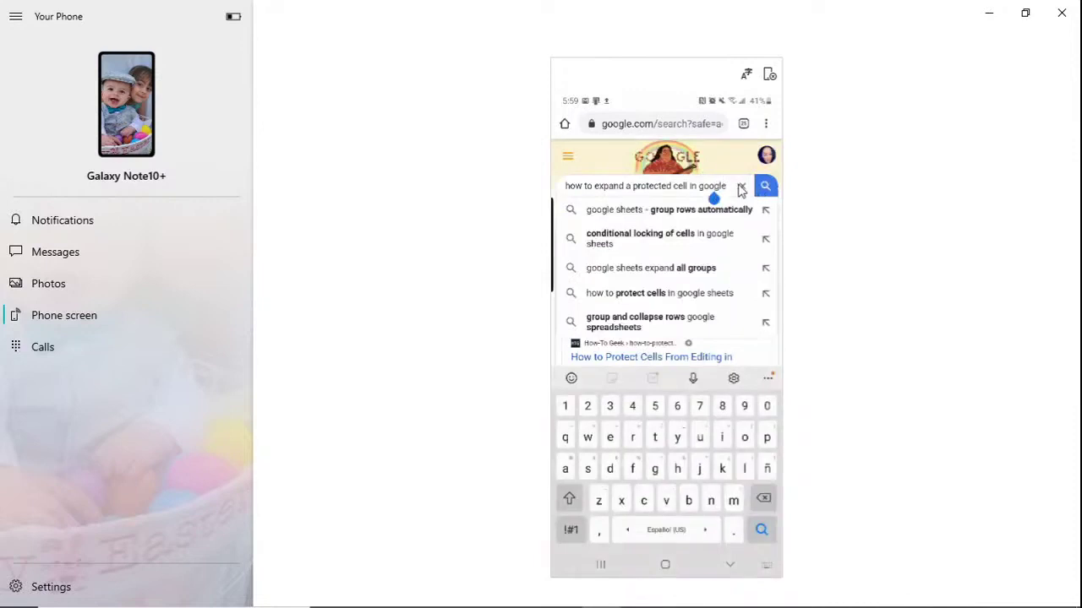
click(743, 186)
text(unscre)
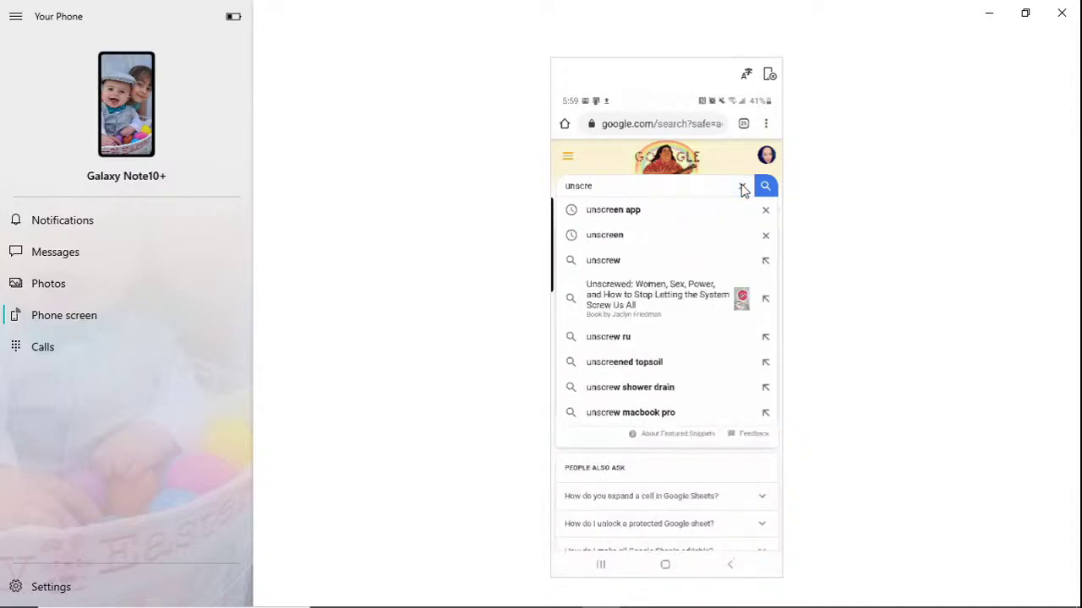
click(664, 211)
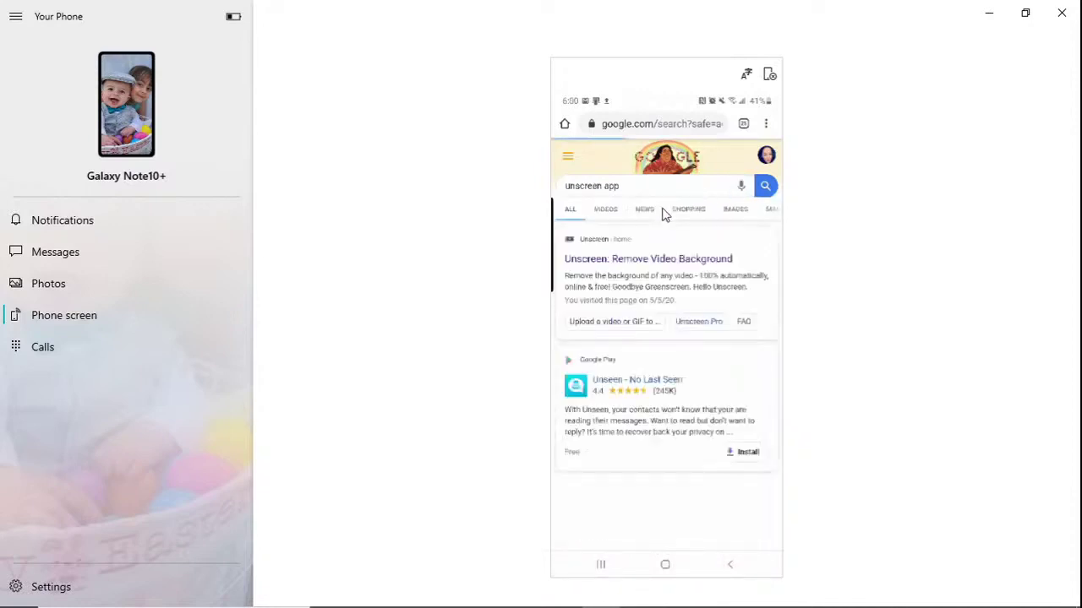
click(651, 260)
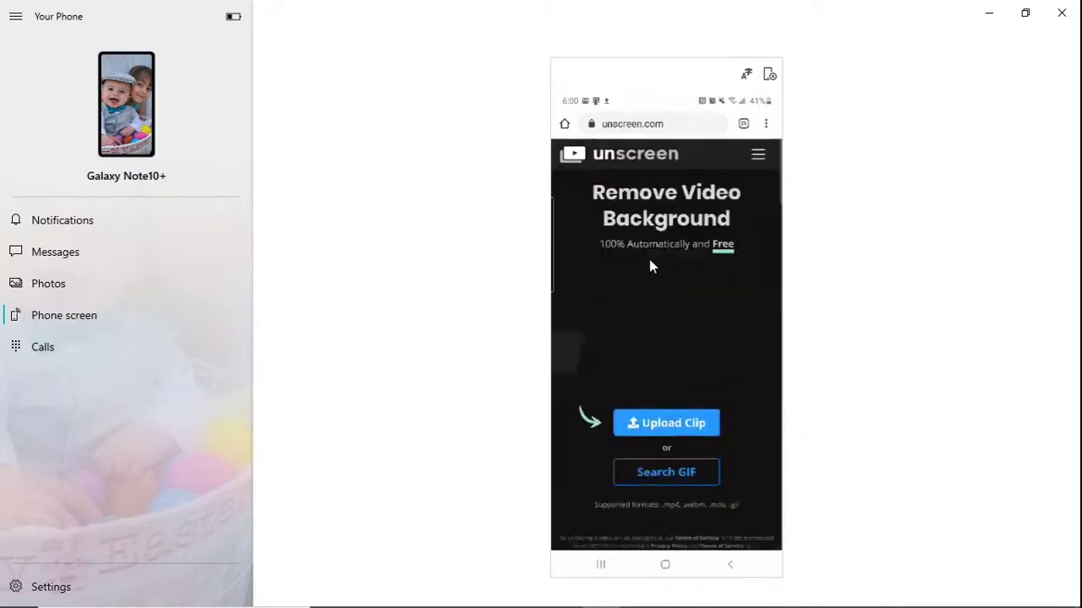
Upload the most recent Snapchat video from the phone's files to Unscreen for background removal
click(667, 427)
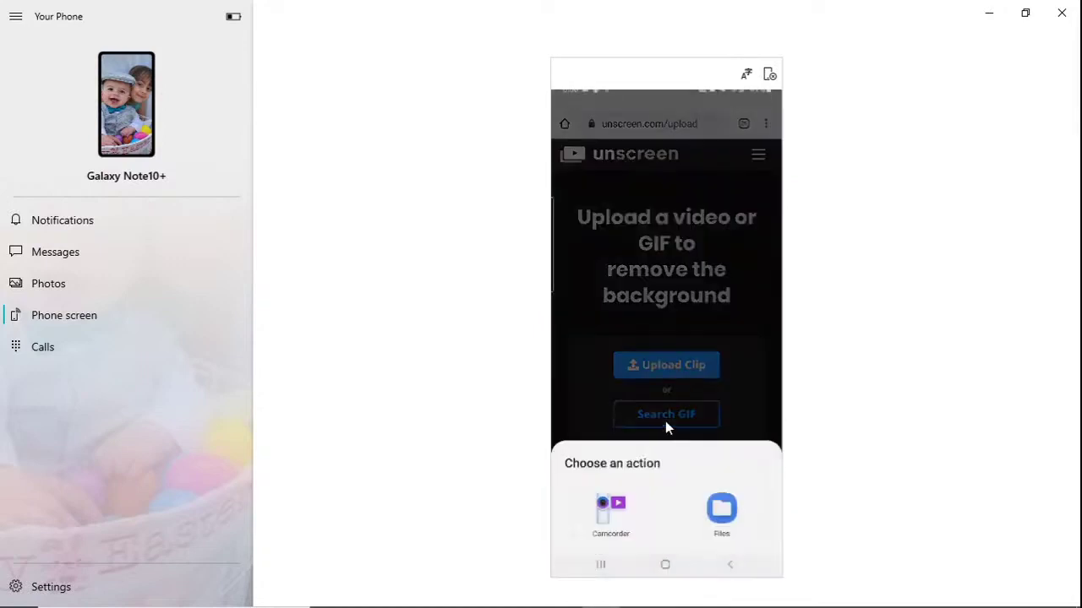
click(722, 504)
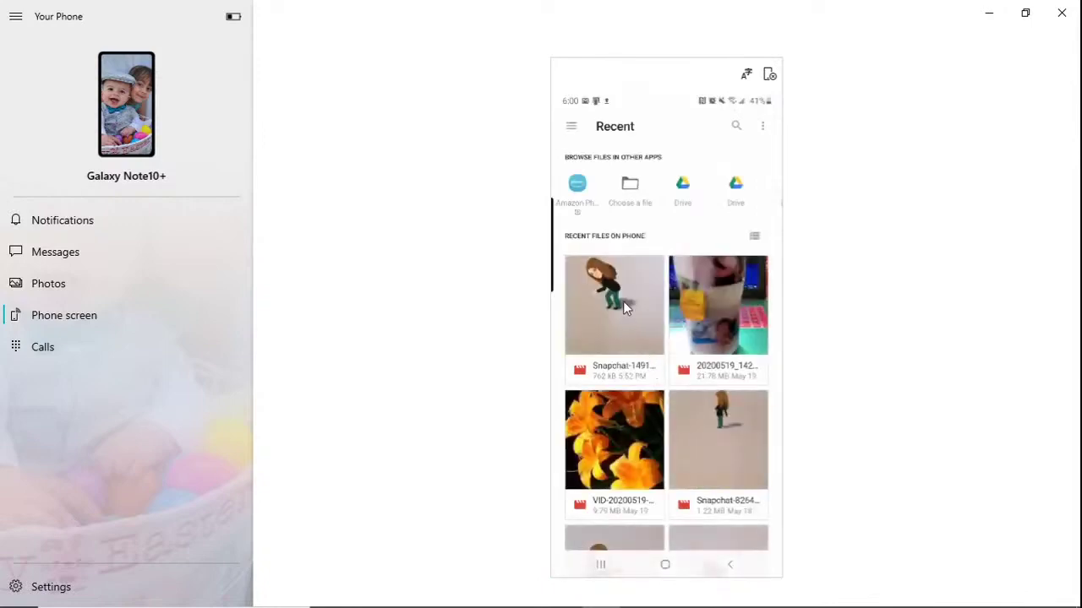
click(623, 301)
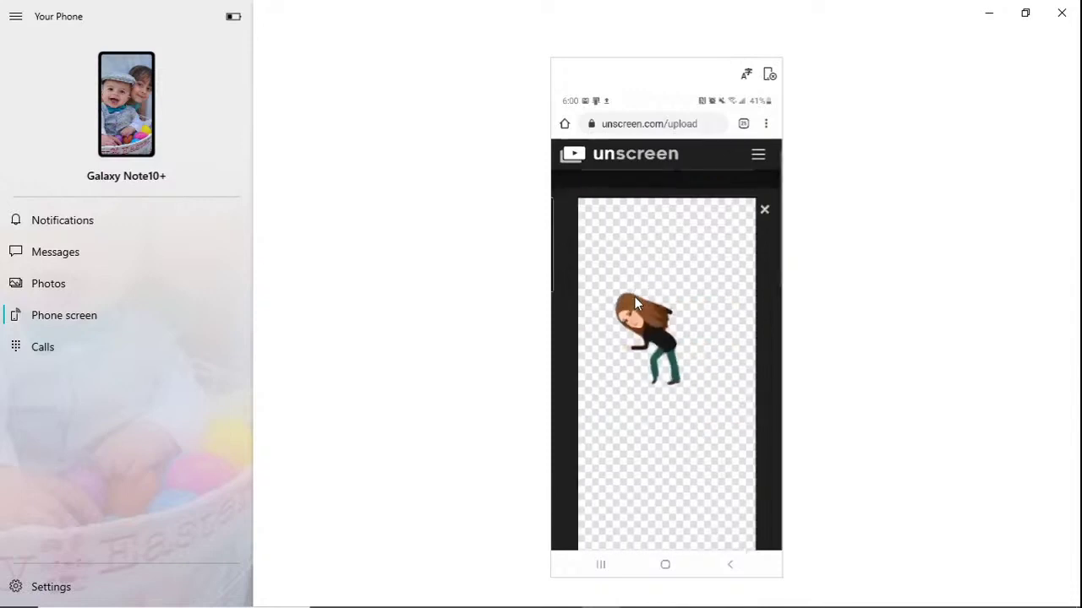
Show the download format options for the background-free Bitmoji clip, including GIF
scroll(637, 304, down, 3)
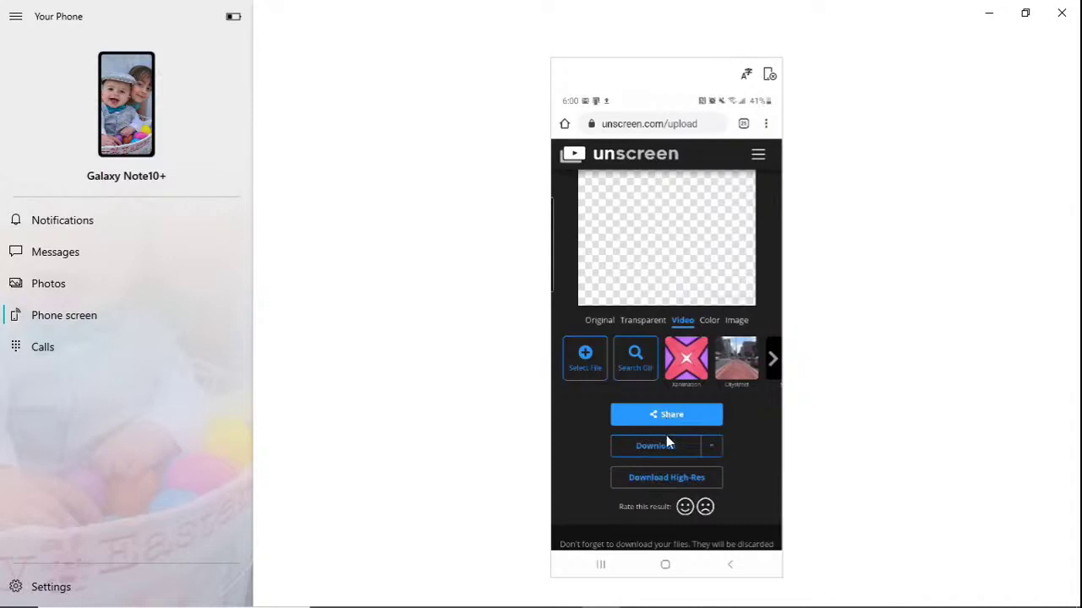
click(713, 446)
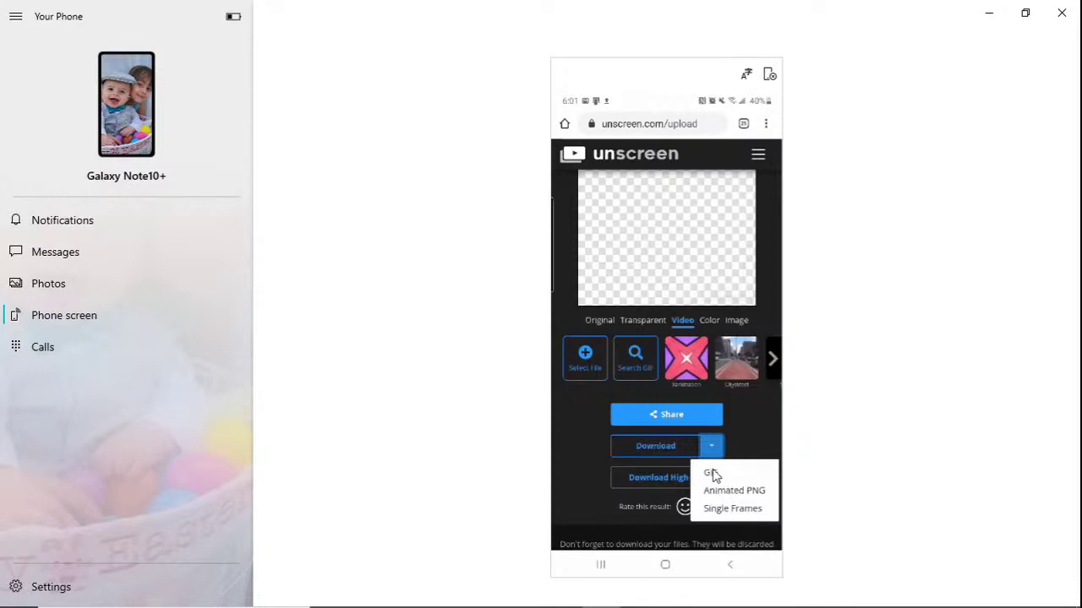
click(711, 477)
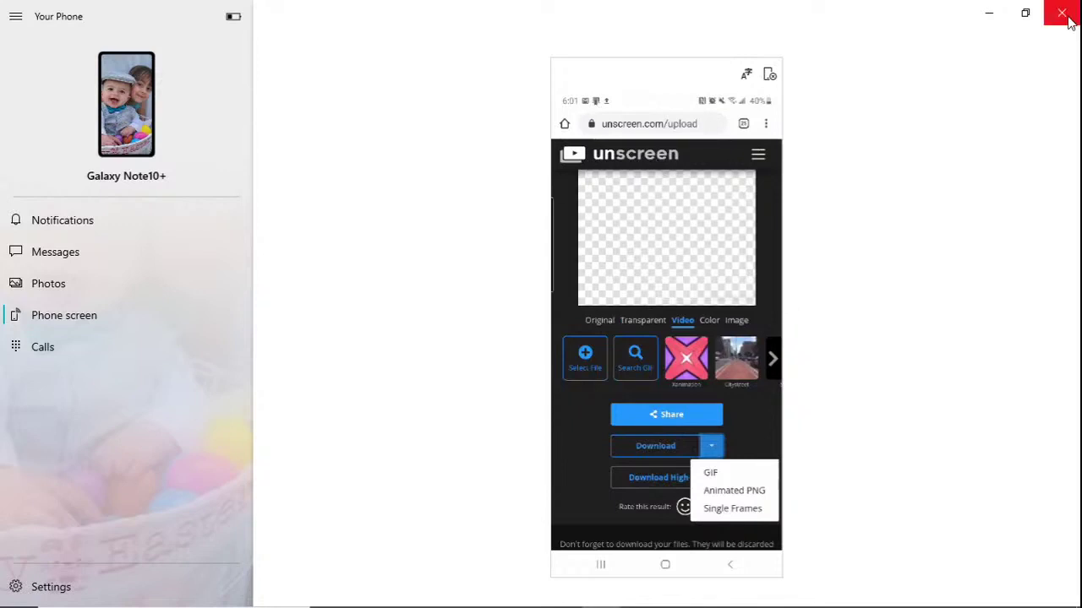
Close Your Phone and switch to the "YouTube Live PD Beyond Basics" presentation in Chrome
click(989, 17)
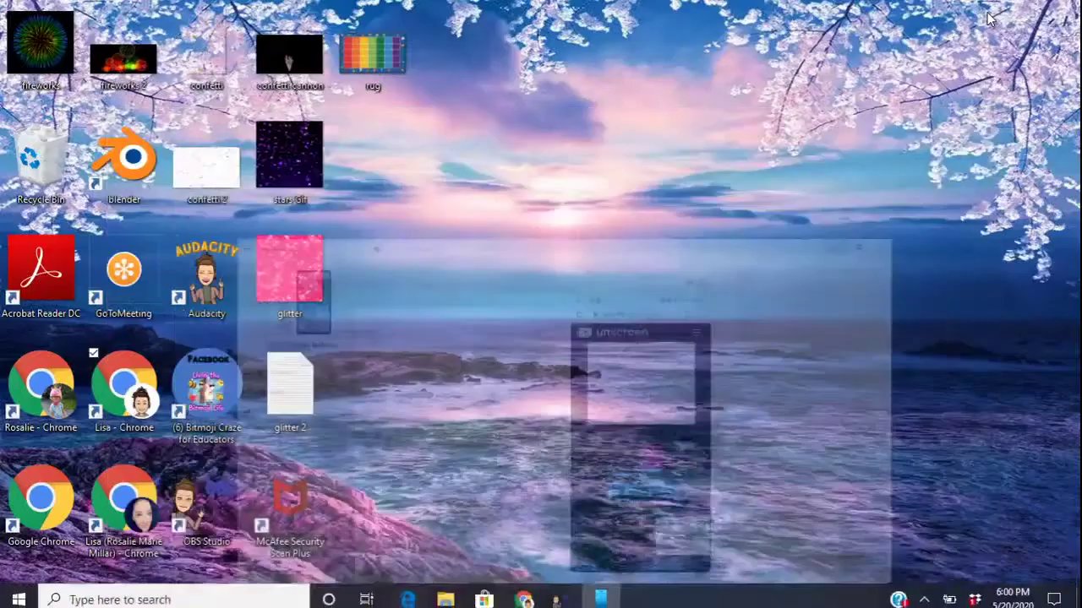
mouse_move(521, 597)
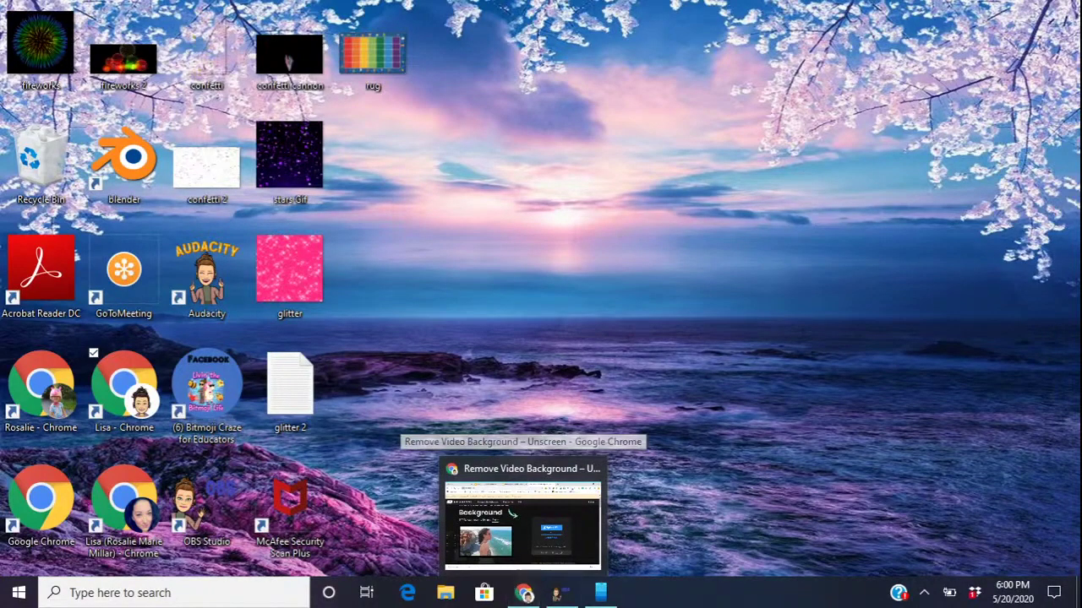
click(600, 593)
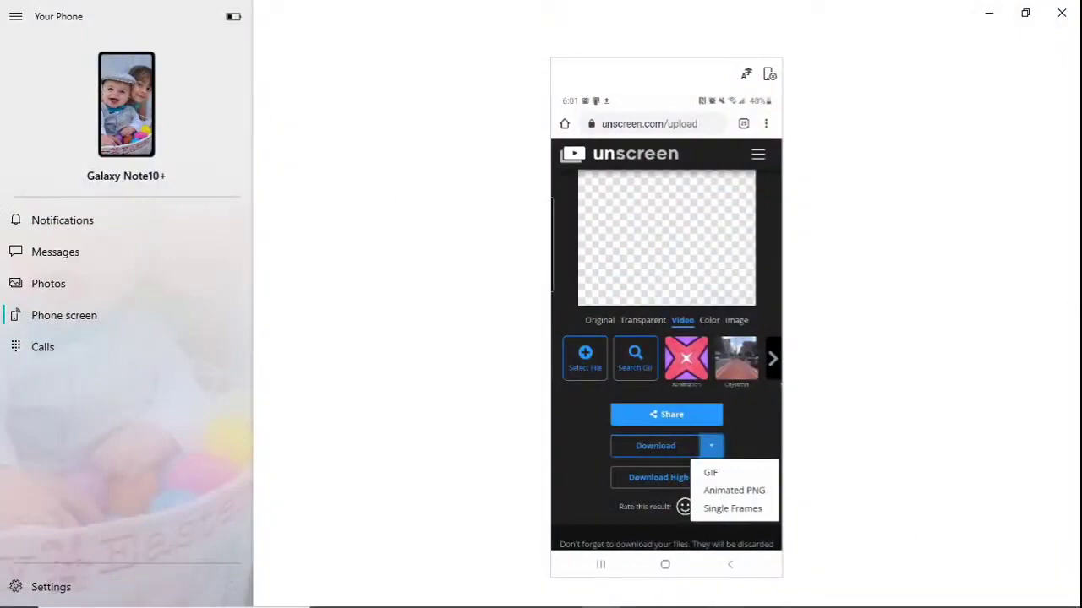
click(1062, 13)
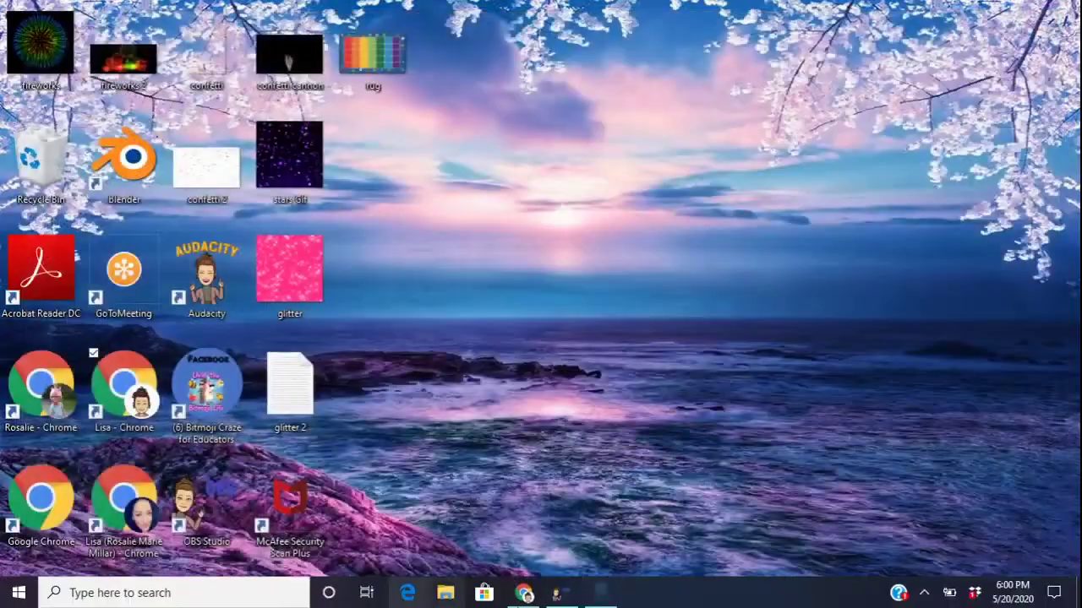
click(524, 593)
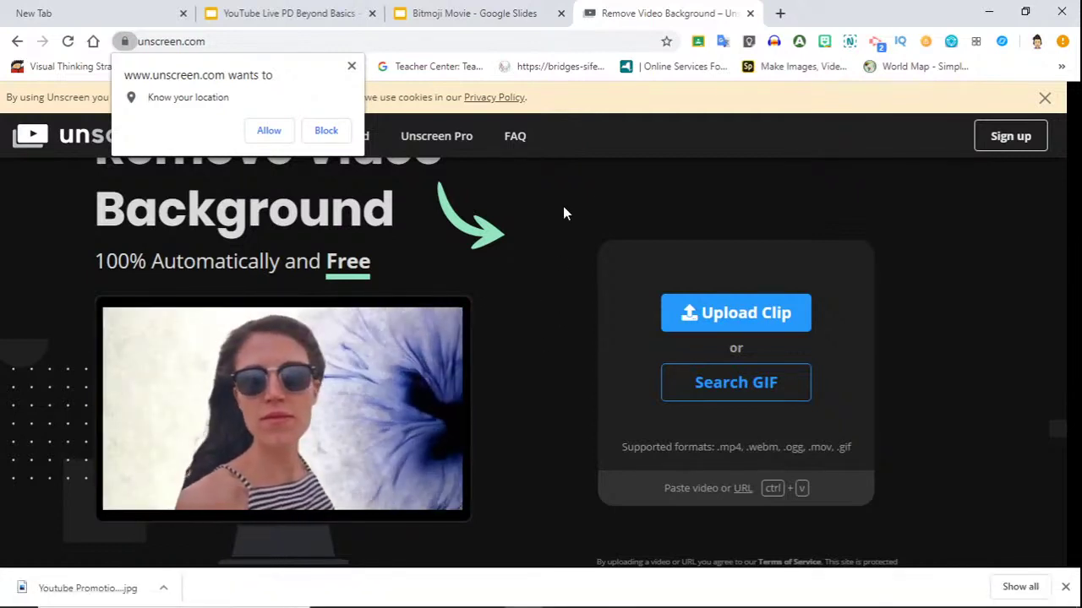
click(470, 15)
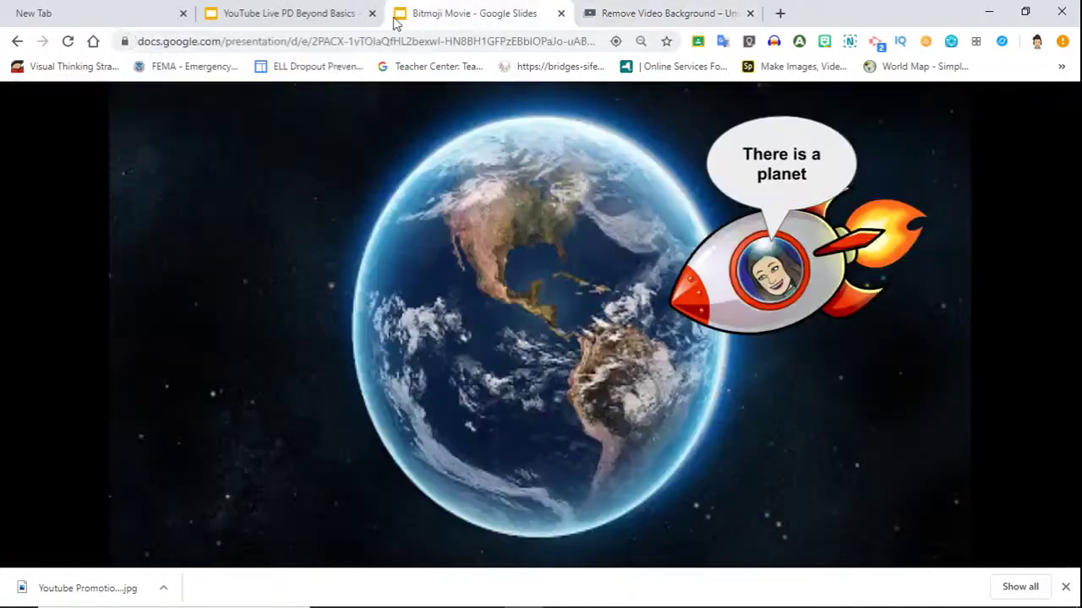
click(301, 13)
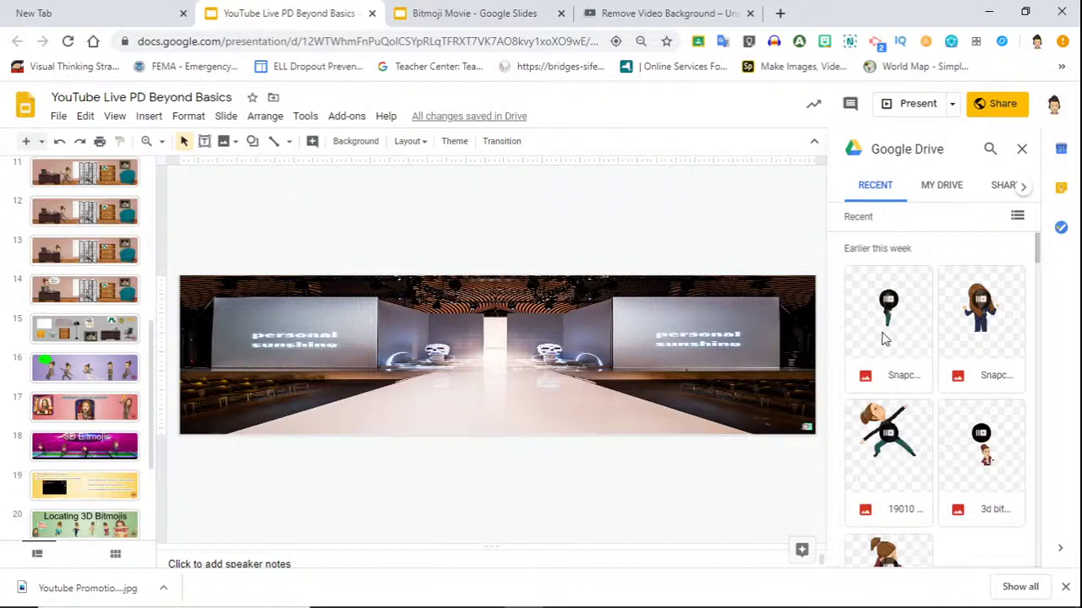
Insert the first recent Google Drive Bitmoji GIF on the runway slide and place it in front of the stage's central doorway
drag(889, 328, 458, 326)
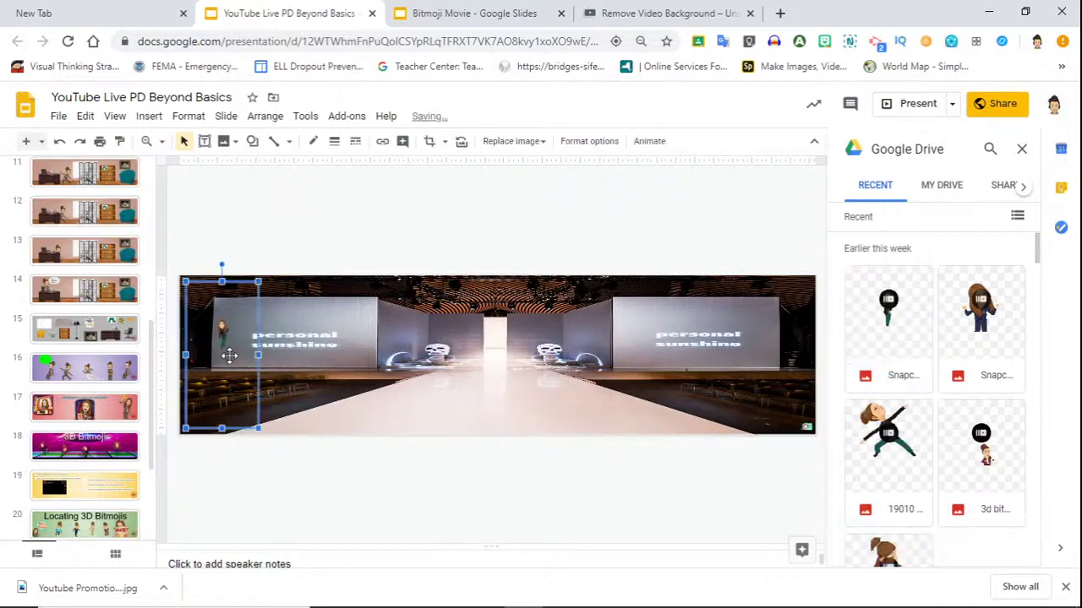
drag(224, 355, 508, 372)
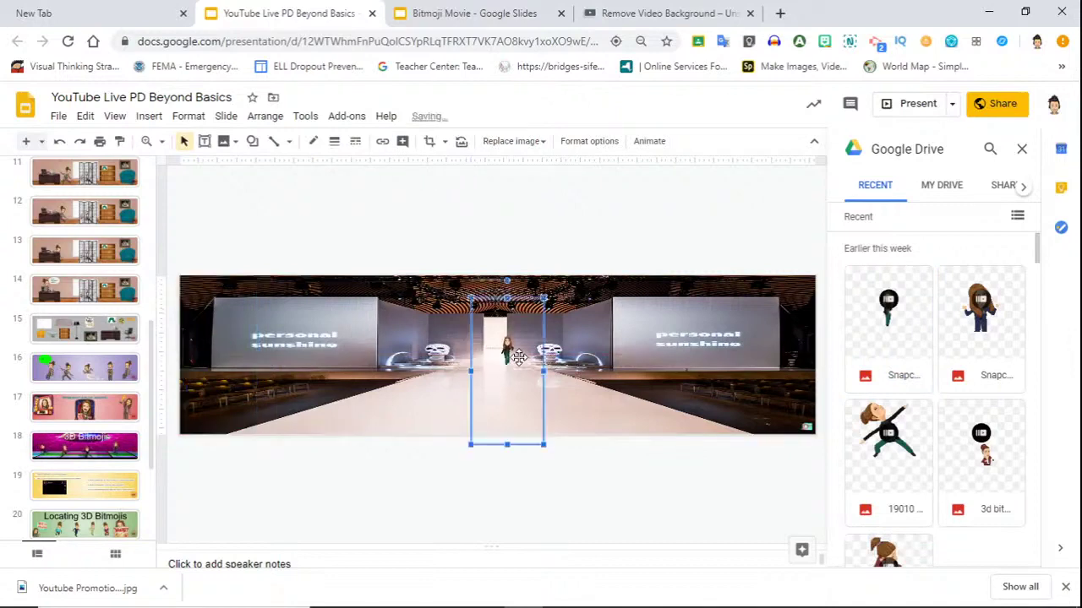
Crop the empty area above the Bitmoji's head from the inserted image on the runway slide
double_click(507, 361)
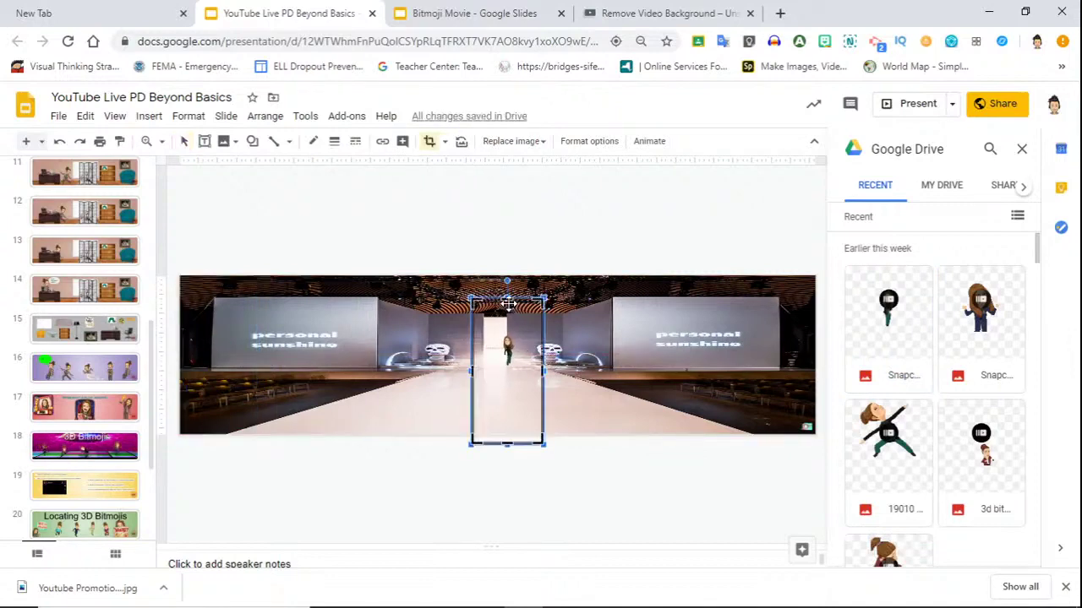
drag(507, 298, 506, 326)
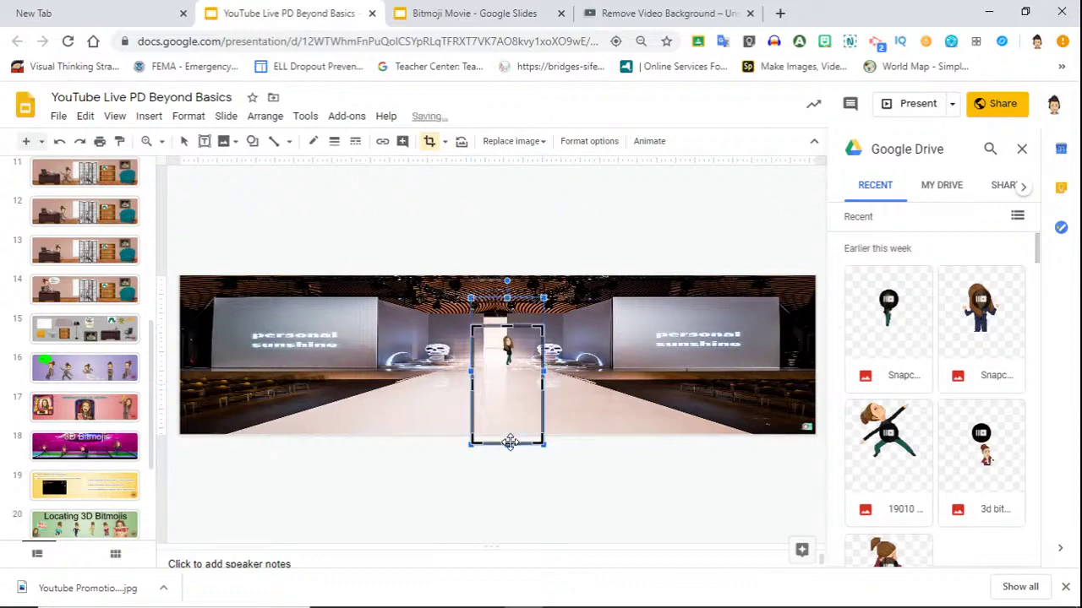